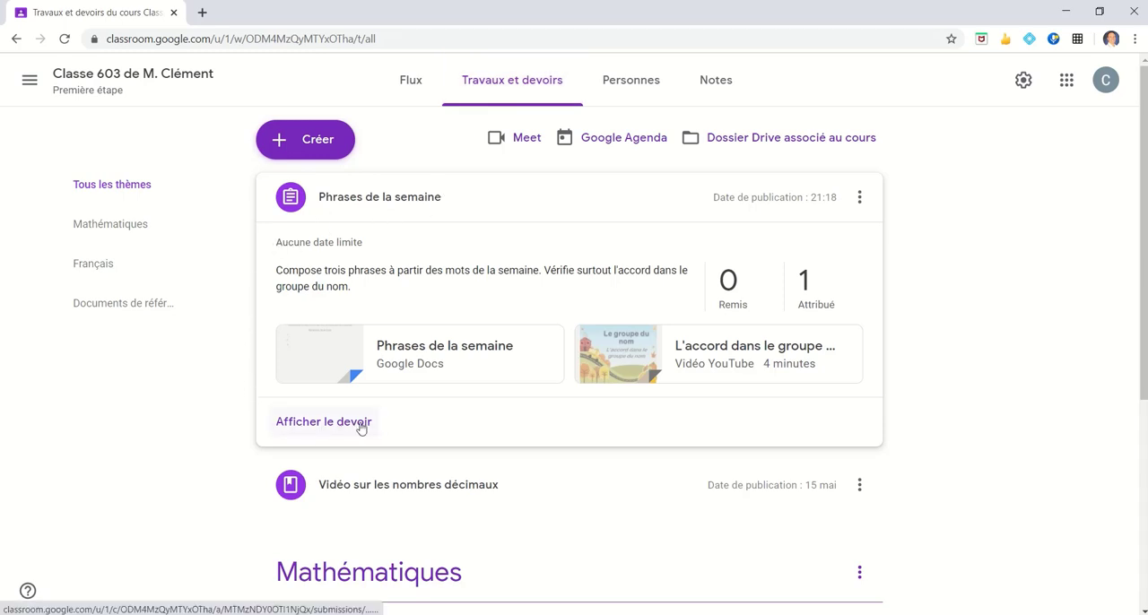
- Open the student's copy of the "Phrases de la semaine" assignment and set the document to suggestion mode
click(328, 423)
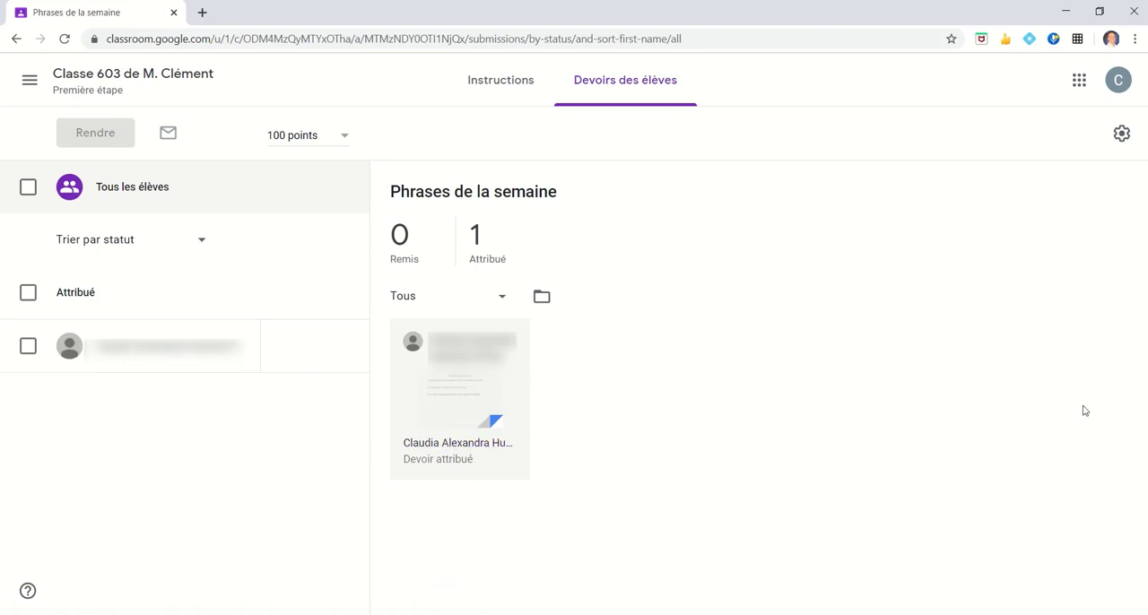
click(458, 403)
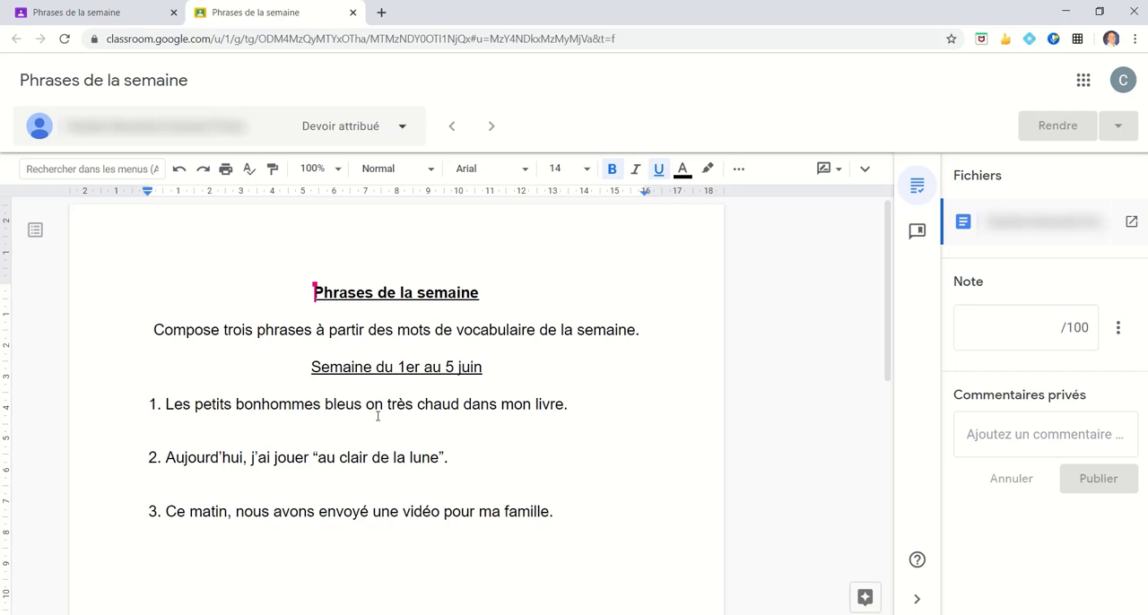
click(839, 173)
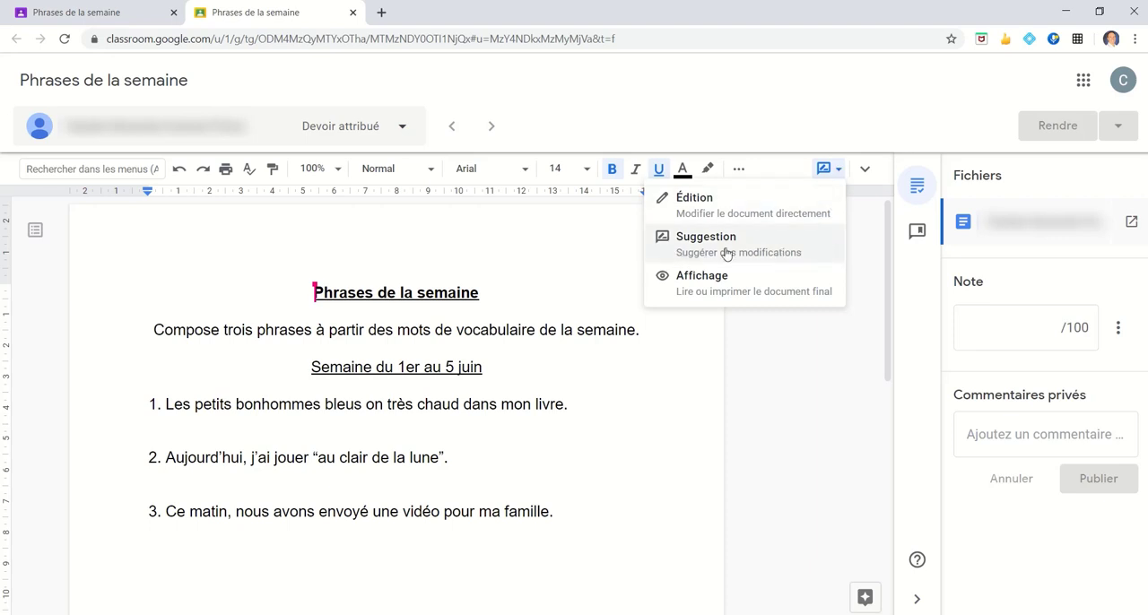
click(780, 249)
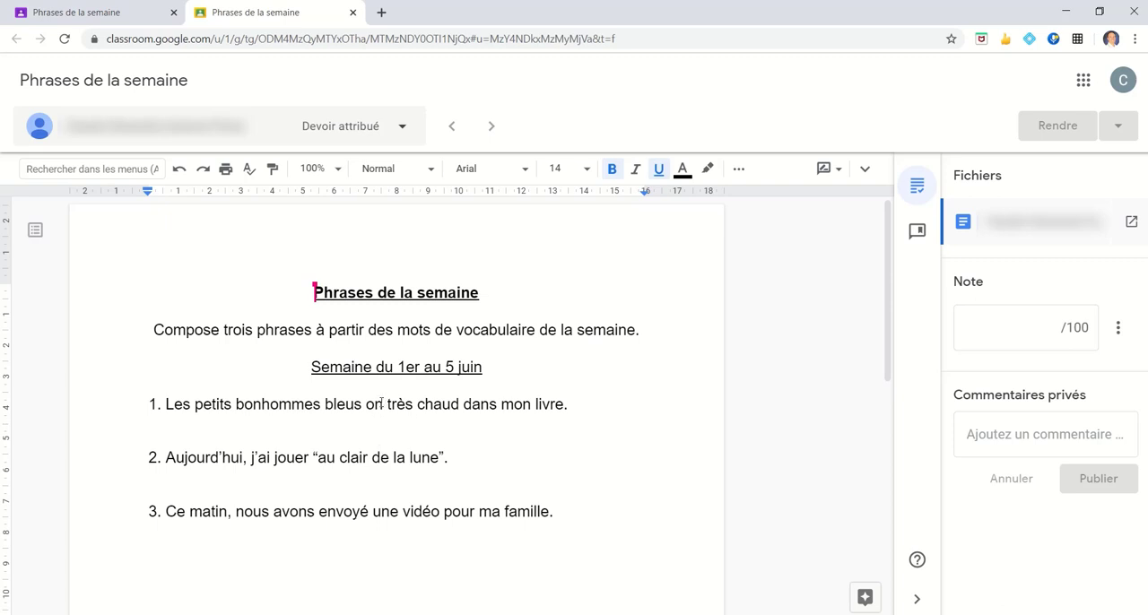
- Suggest adding a "t" to "on" in sentence 1 of the student's document
click(382, 403)
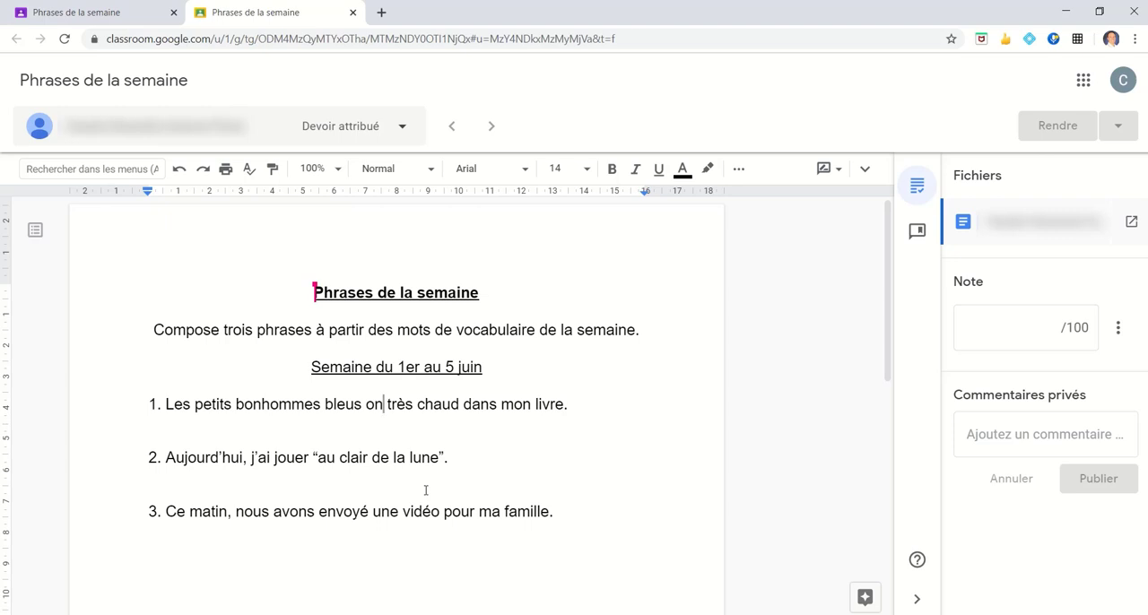
text(t)
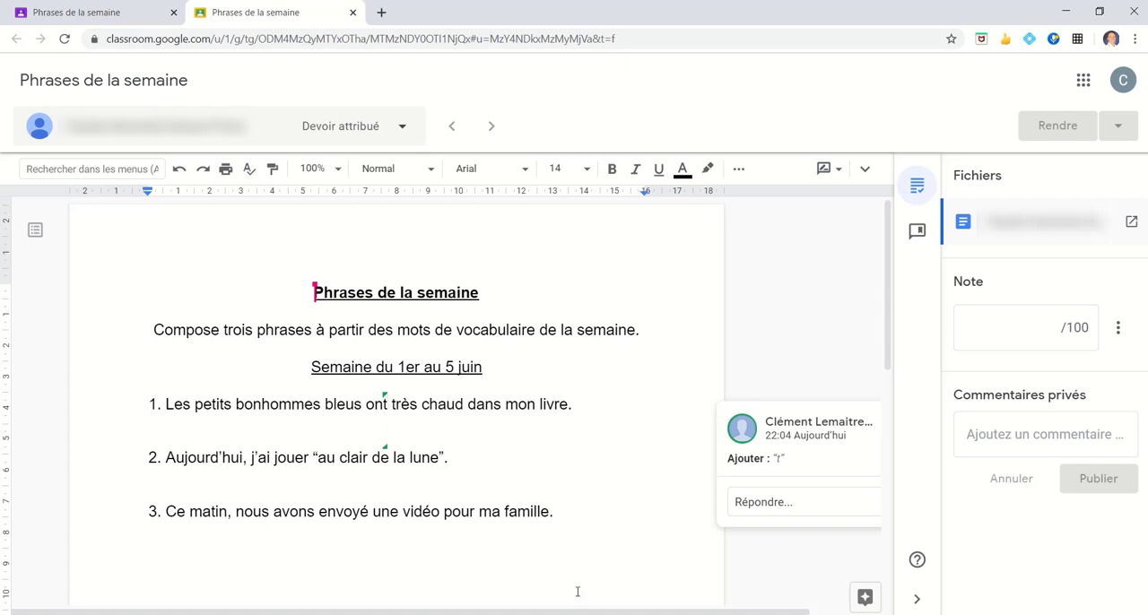
- Reply to the added "t" suggestion with "on : pronom" and, on a second line, "ont : verbe avoir"
drag(590, 612, 713, 602)
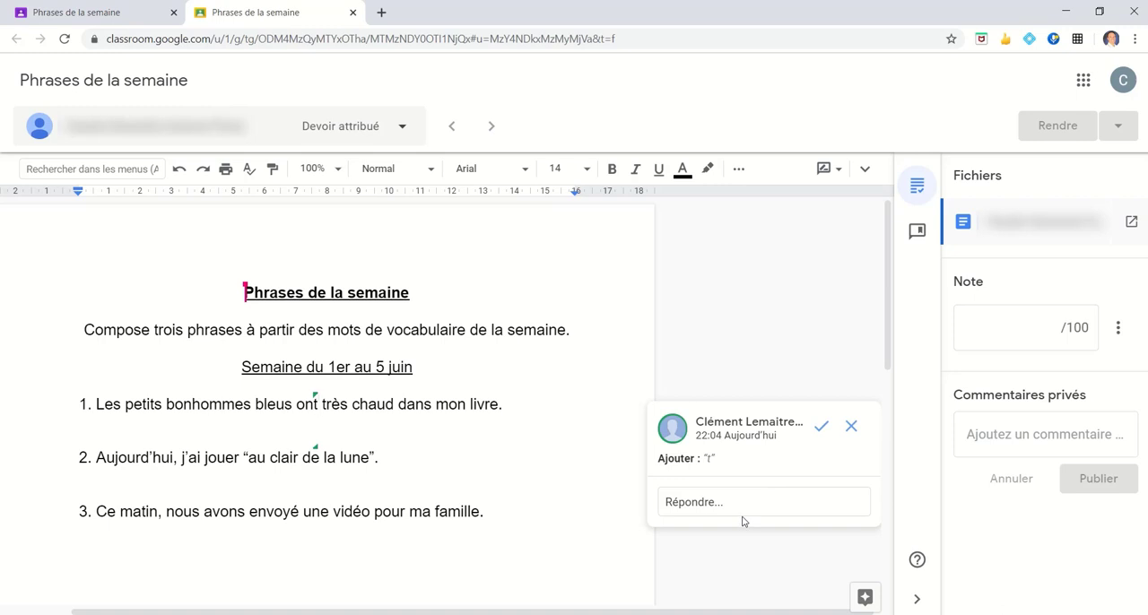
click(669, 506)
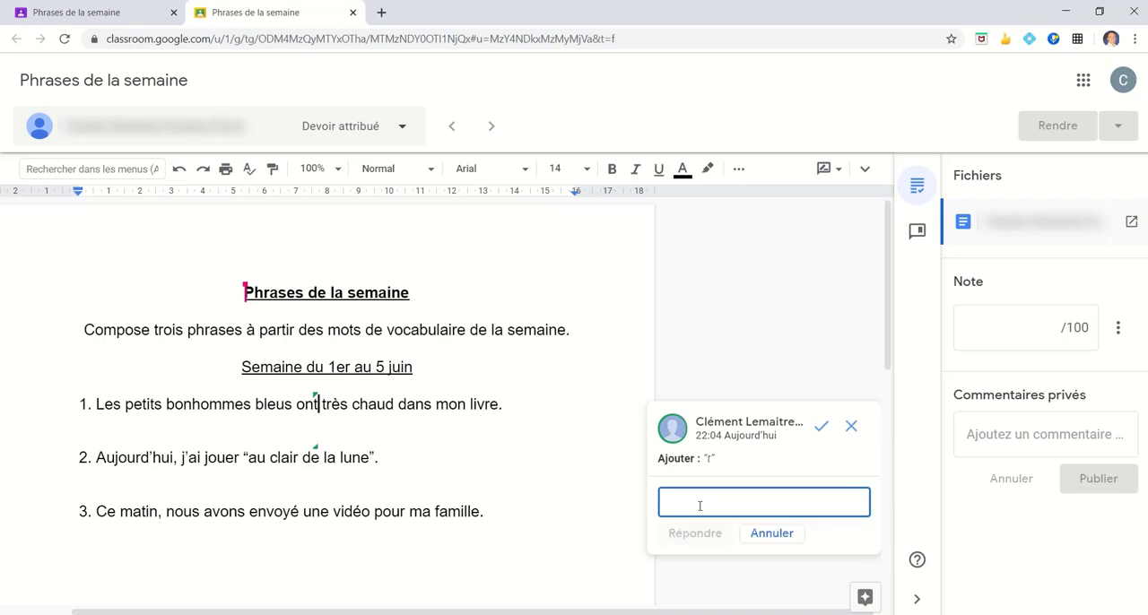
text(on : pronom)
key(Return)
text(on)
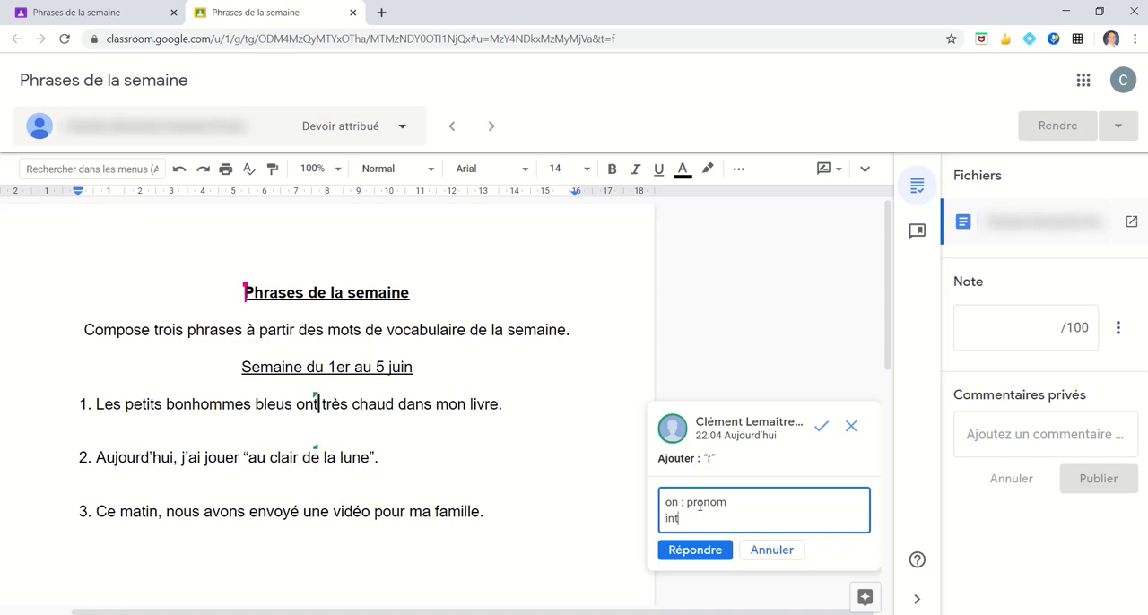
key(BackSpace)
key(BackSpace)
text(ont : verbe avoir)
click(698, 550)
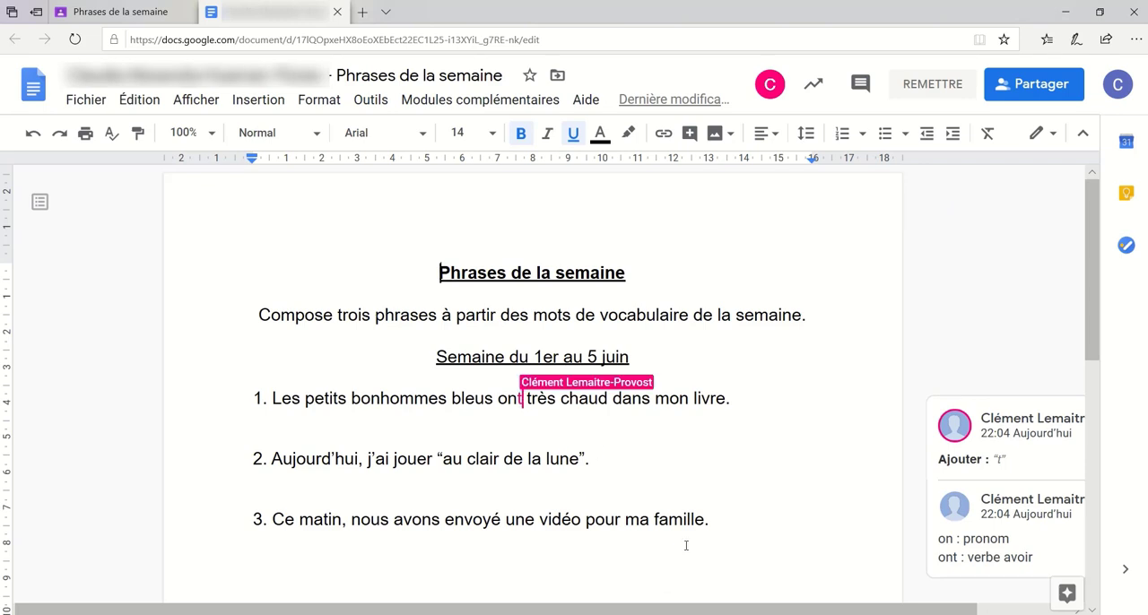
- Accept the teacher's suggestion to add "t" in sentence 1 from the student's Google Docs window
drag(847, 607, 961, 594)
scroll(955, 574, down, 1)
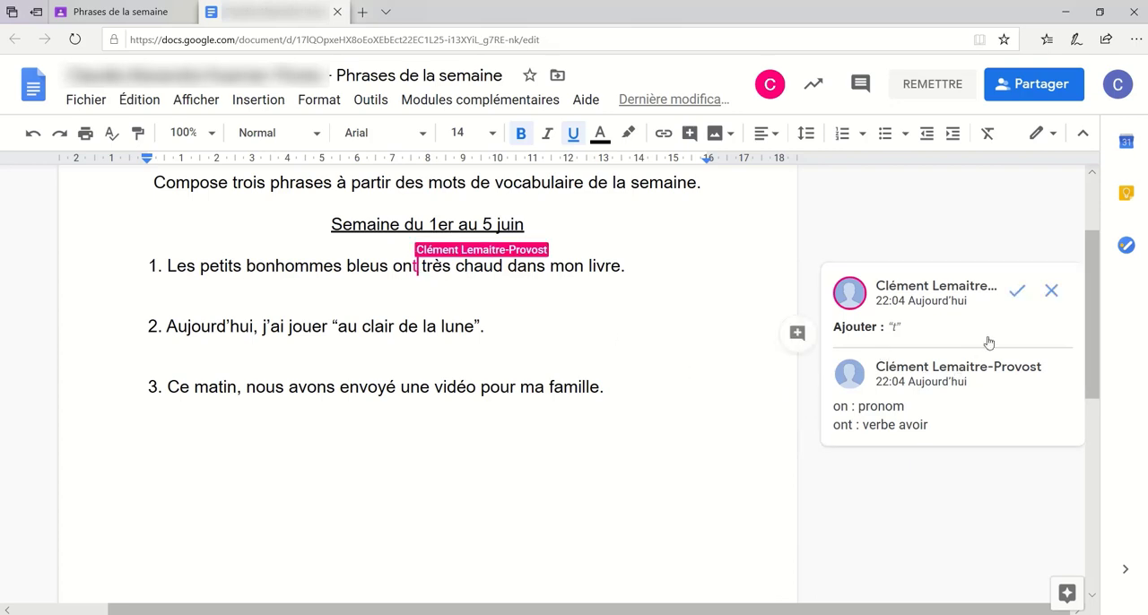
click(1018, 293)
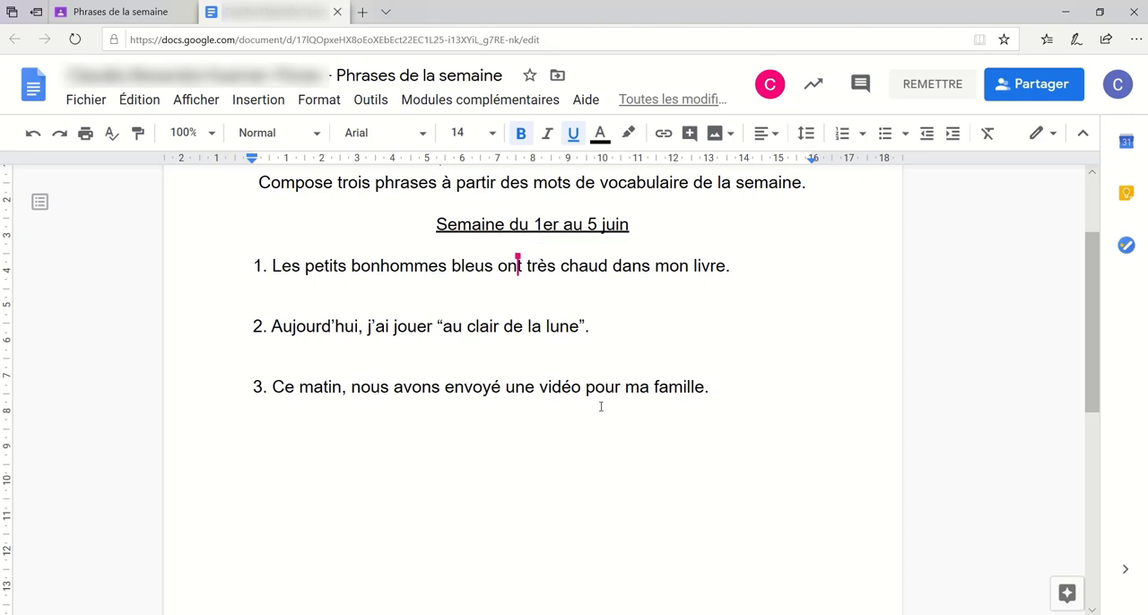
- Switch to the teacher's Classroom window and suggest replacing "er" with "é" in "jouer" in sentence 2
key(alt+Tab)
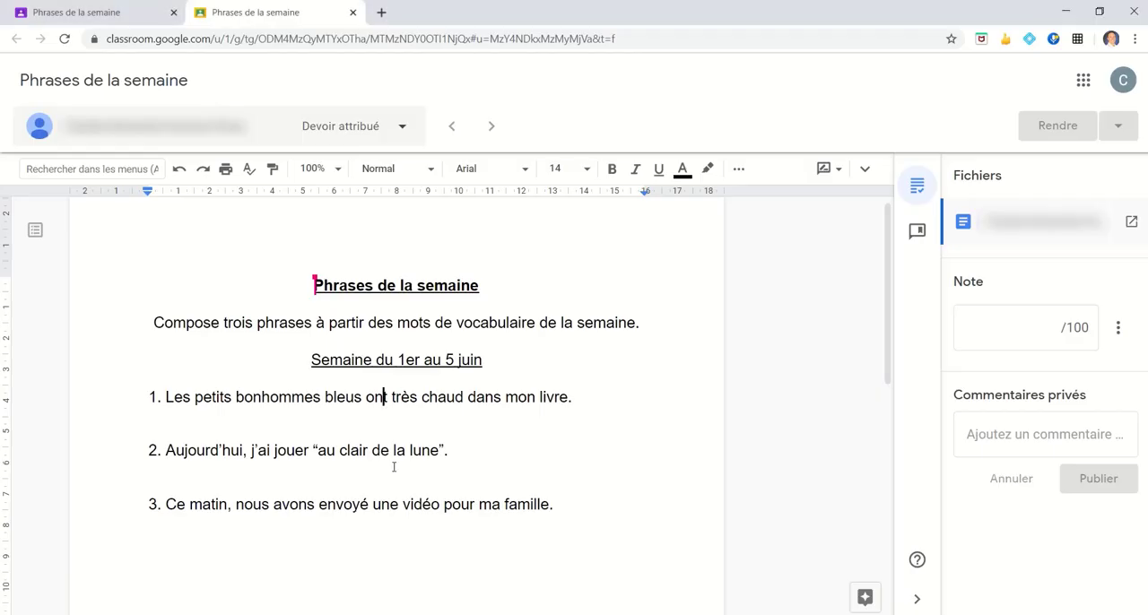
scroll(247, 462, down, 1)
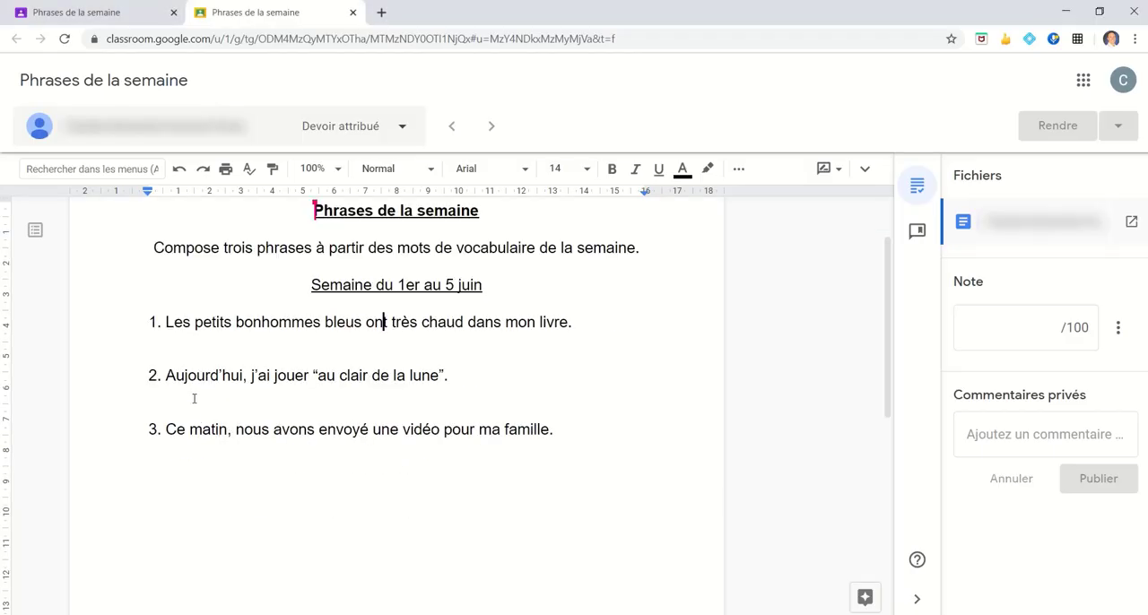
scroll(191, 385, down, 1)
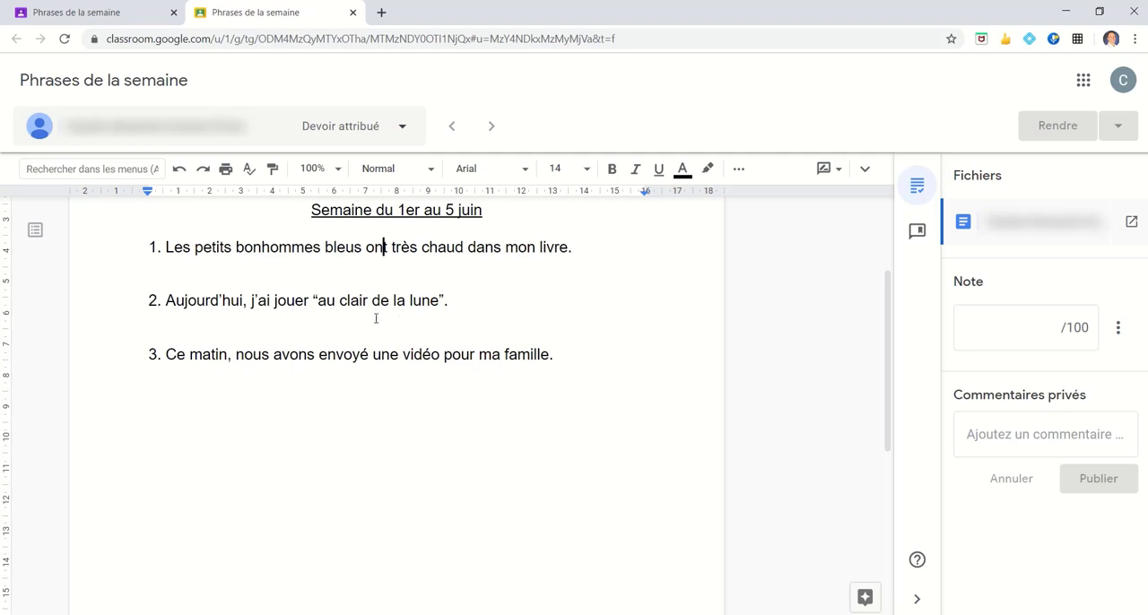
click(294, 303)
drag(294, 303, 312, 305)
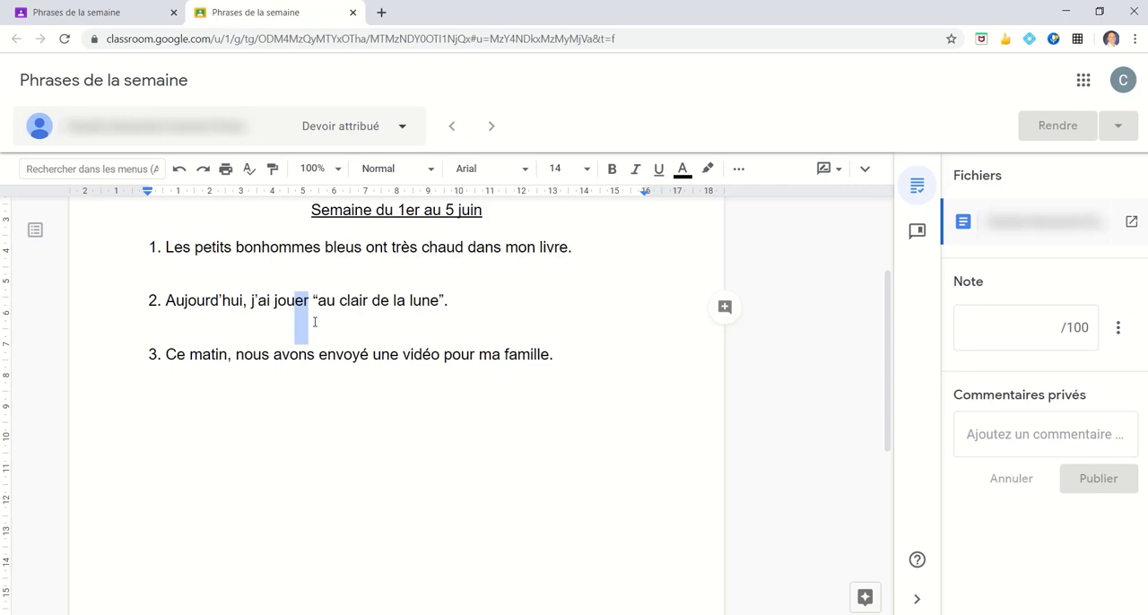
text(é)
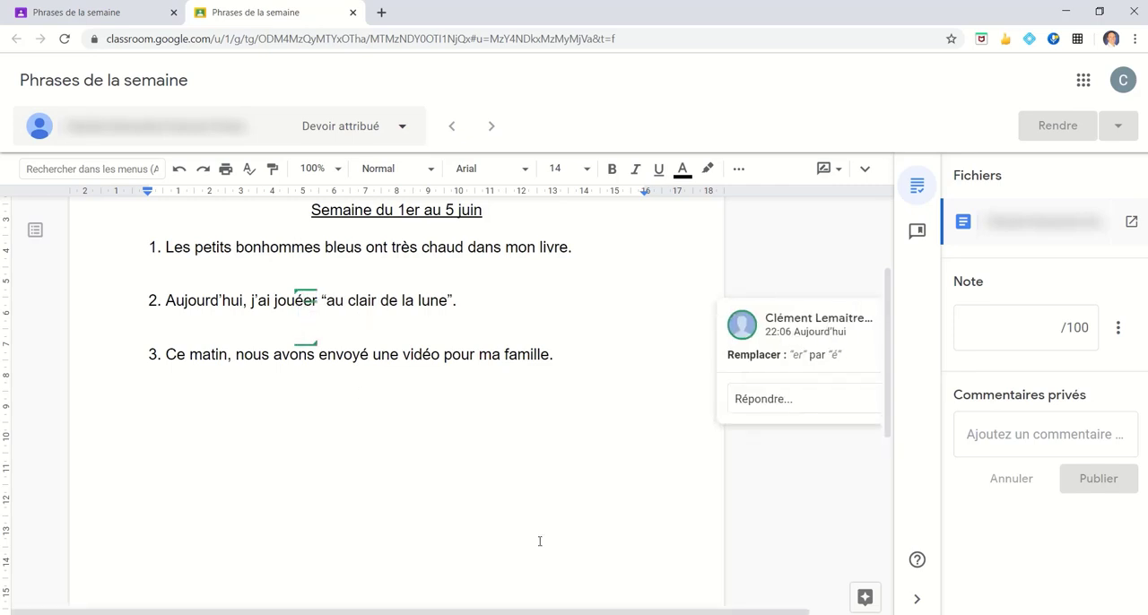
drag(592, 611, 684, 604)
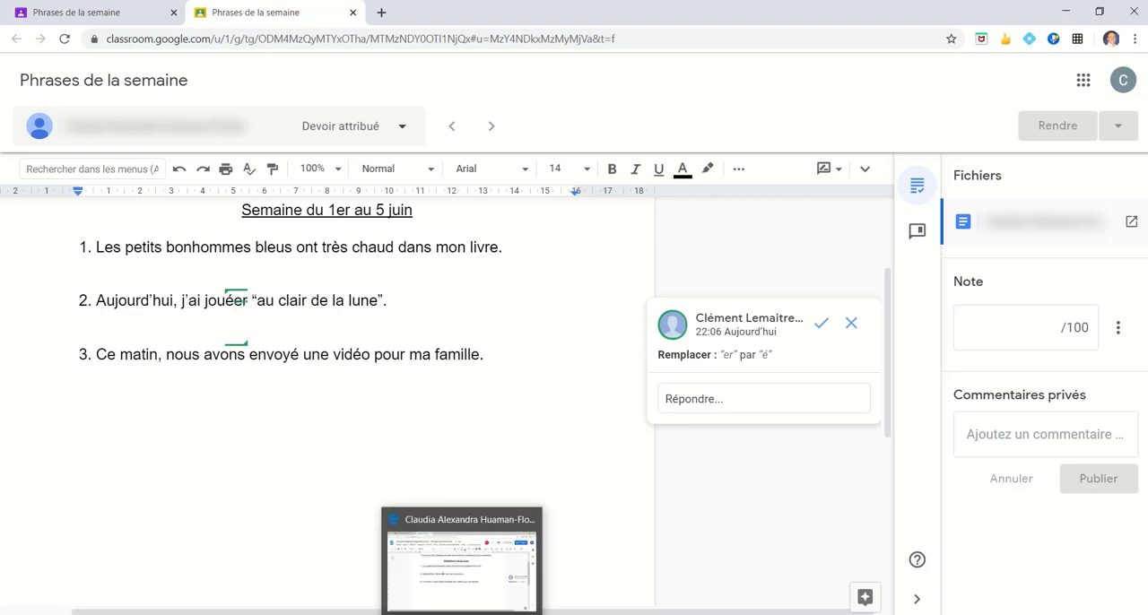
- Switch to the student's Google Docs window and reply to the "é" suggestion with "Pourquoi "é"?"
click(463, 613)
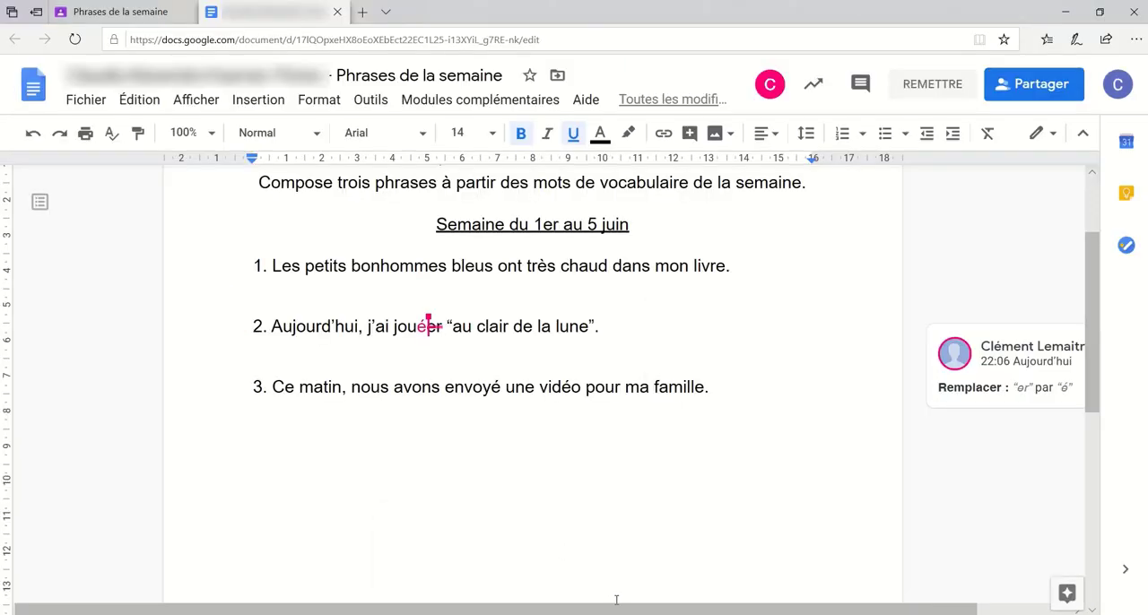
drag(619, 611, 776, 599)
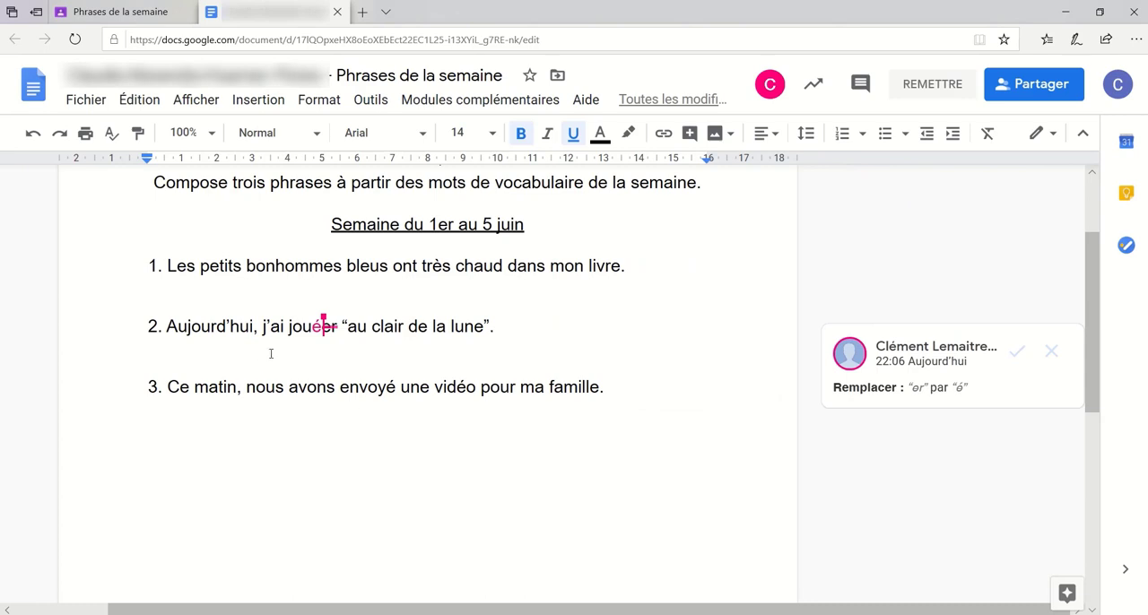
click(928, 387)
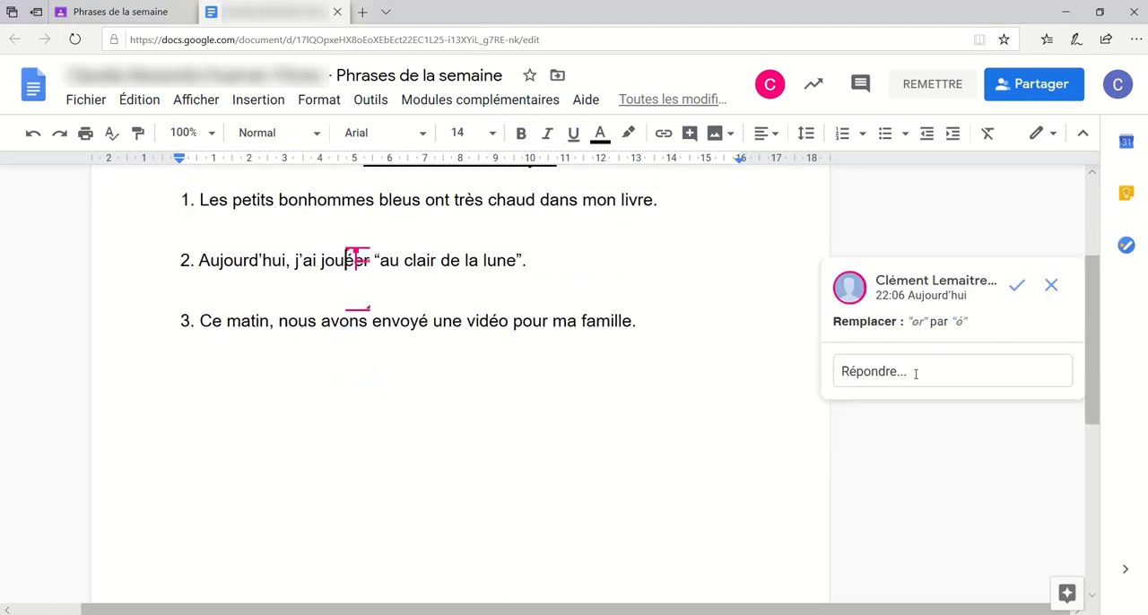
click(915, 373)
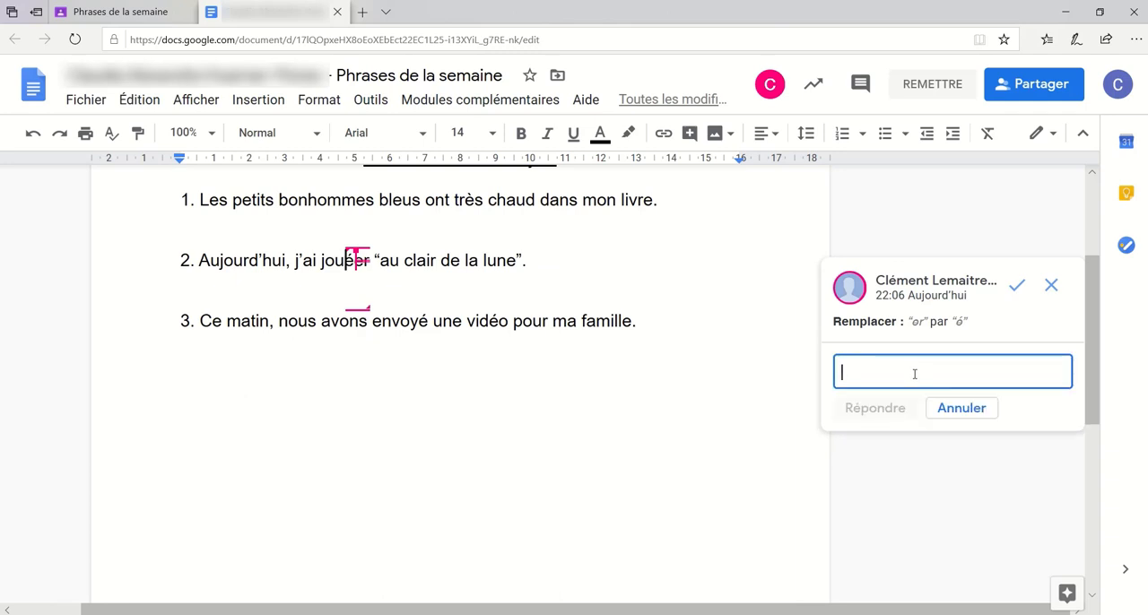
text(Pourq)
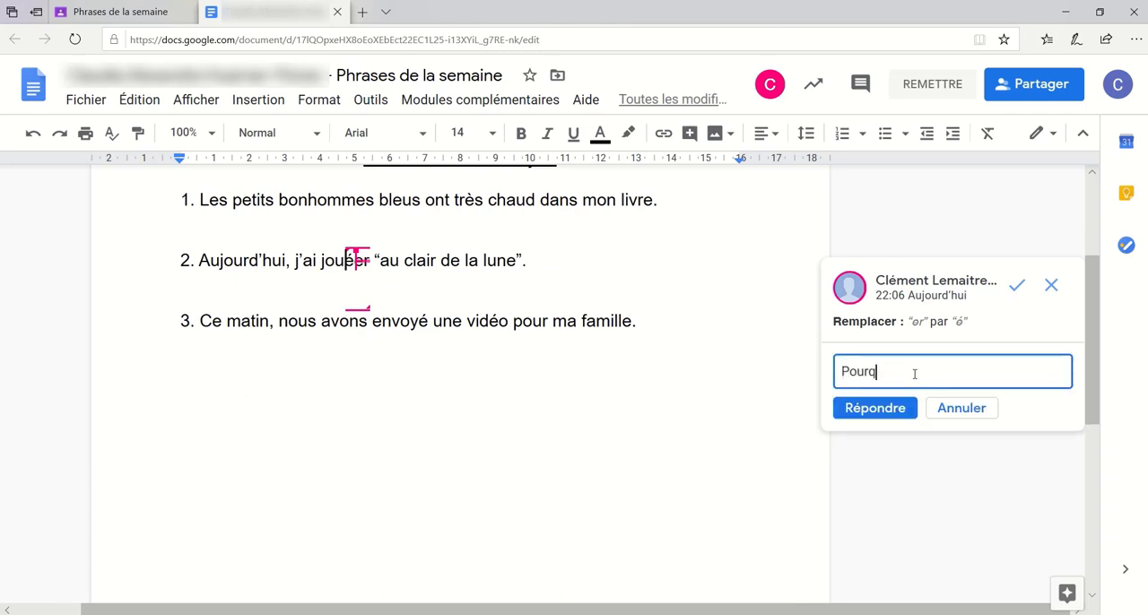
text(uoi "é"?)
click(893, 410)
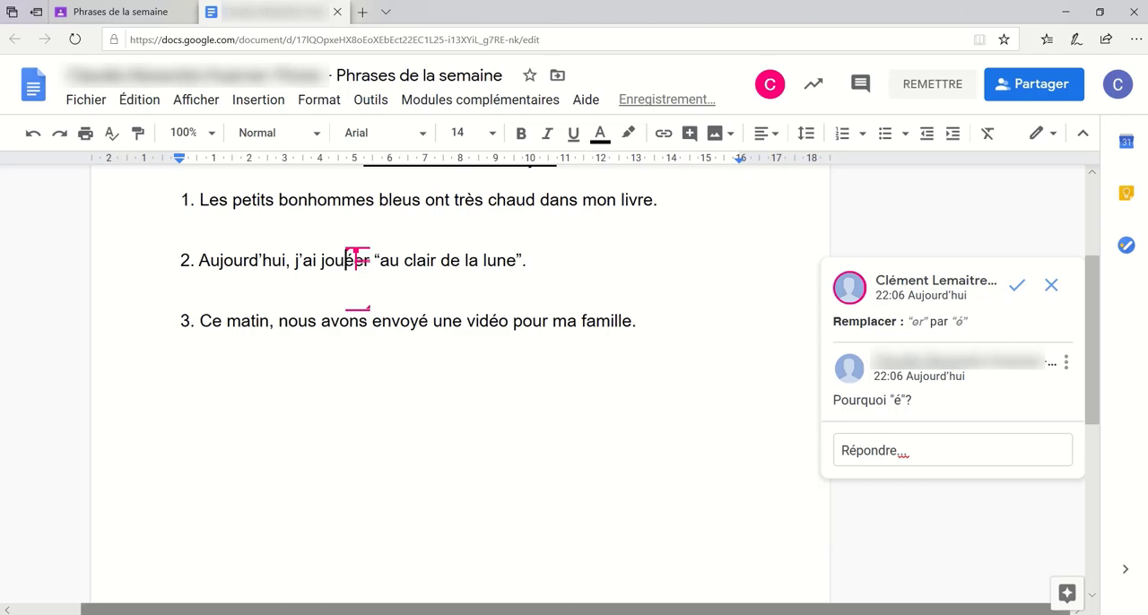
- Answer the student's question from the teacher's Classroom window with "é : participe passé" and, on a second line, "er : verbe à l'infinitif"
click(388, 614)
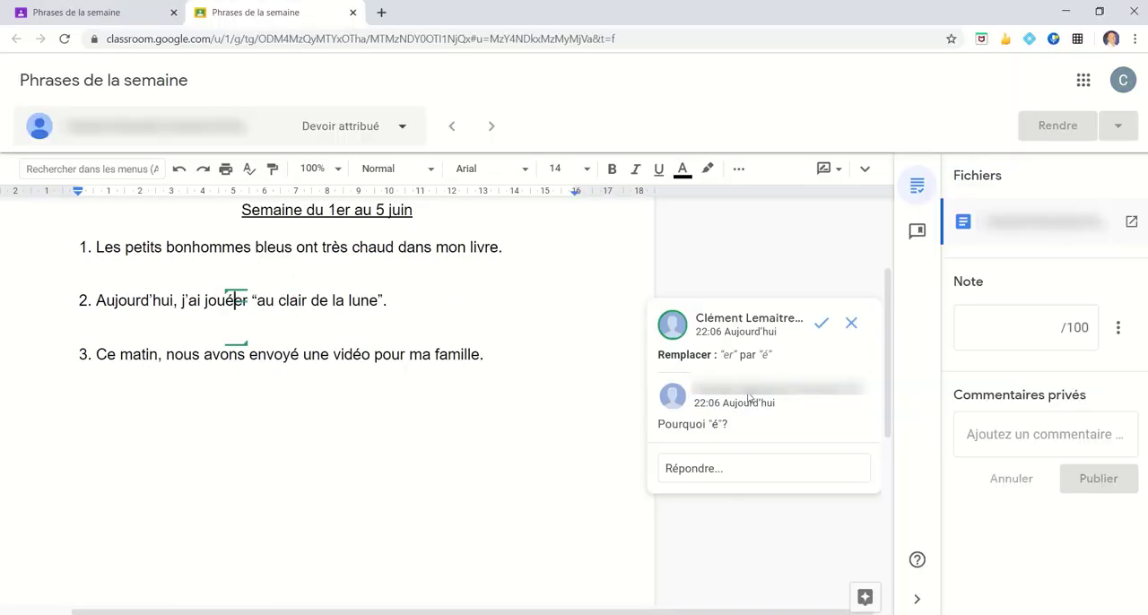
click(705, 468)
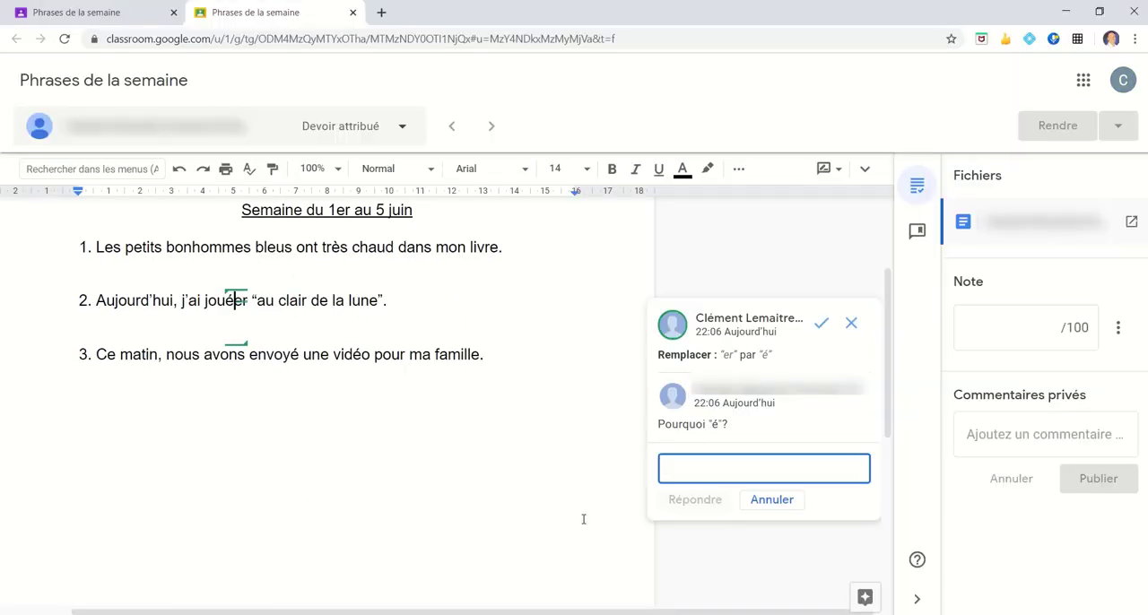
text(é)
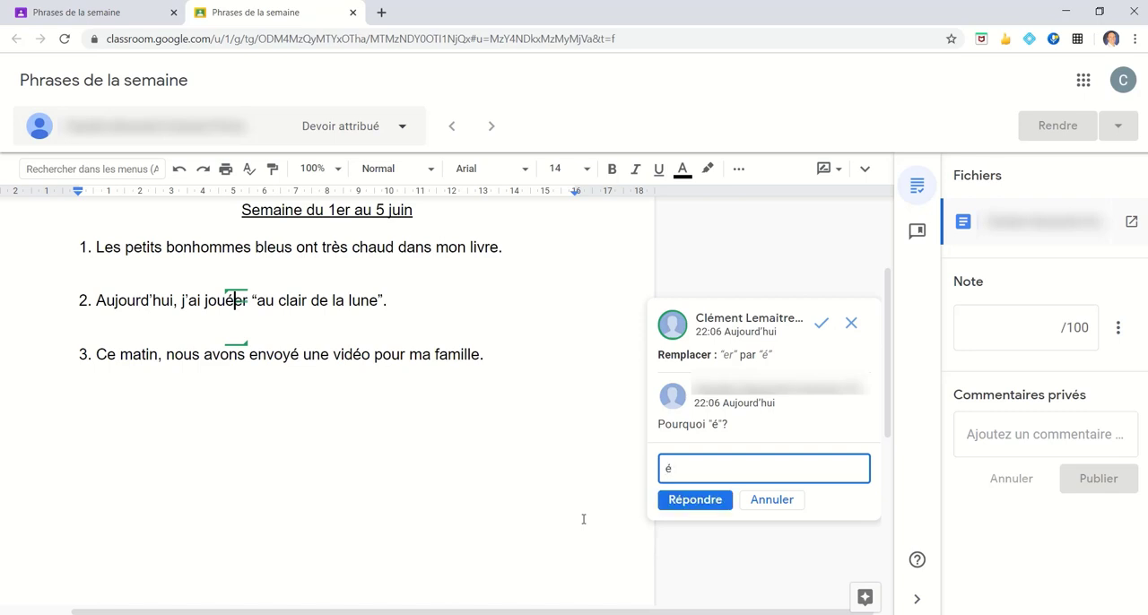
text( : participe passé)
key(Return)
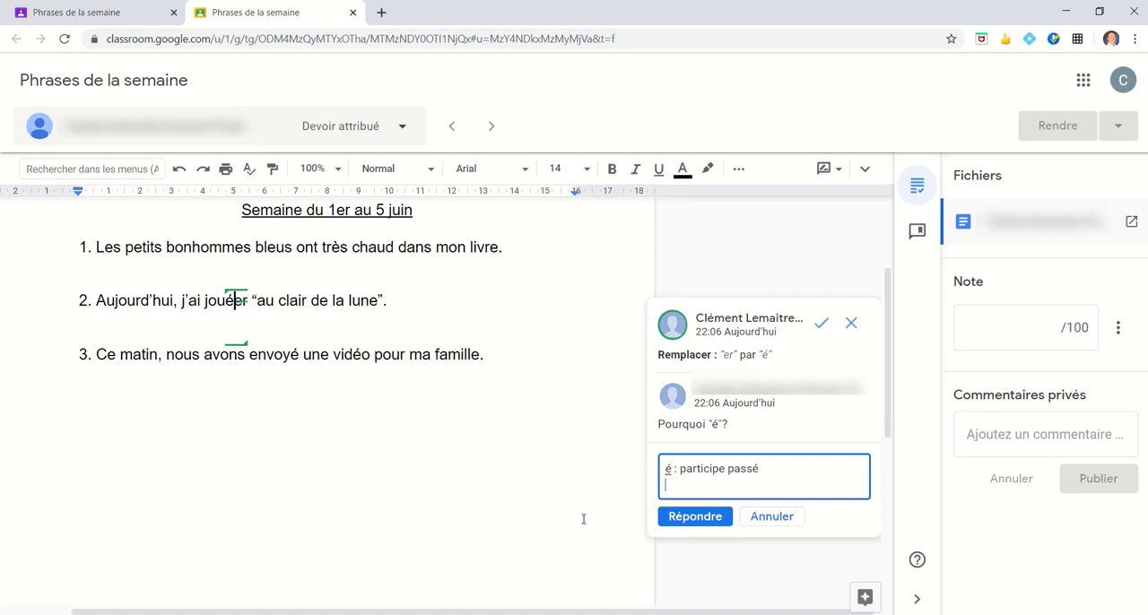
text(er :)
text( verbe à )
text(l'ini)
text(fnitif)
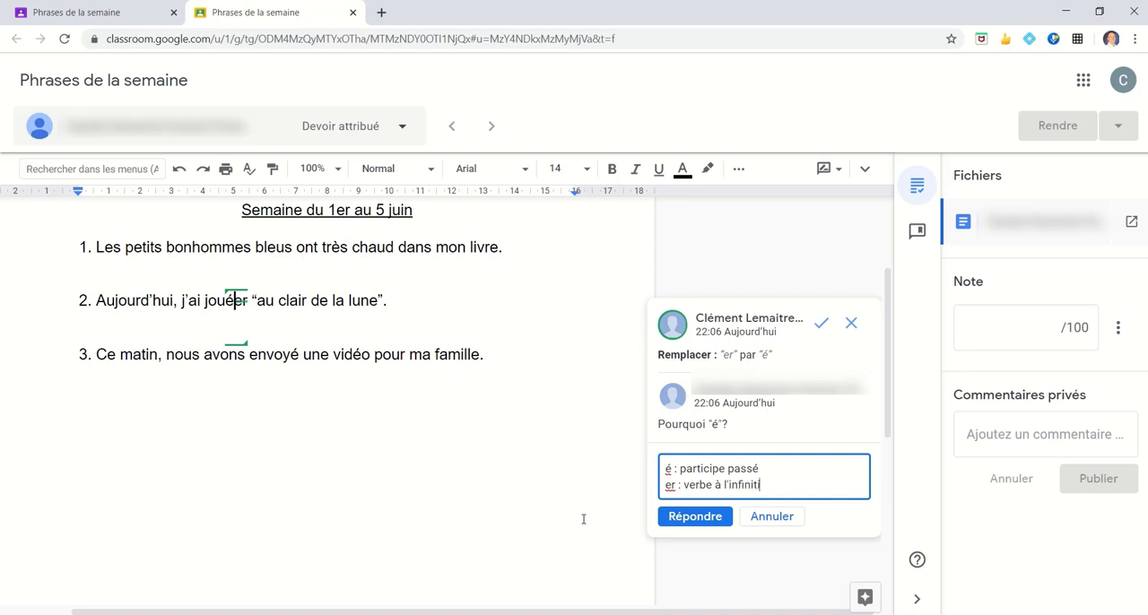
click(687, 521)
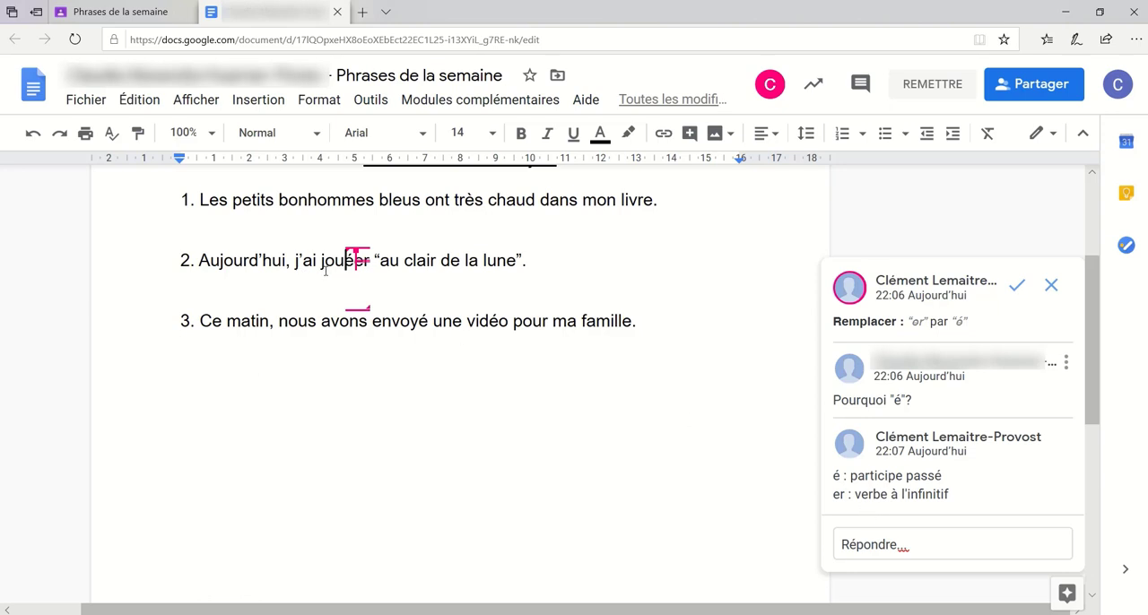
- Accept the suggestion replacing "er" with "é" in the student's document, and return to the teacher's Classroom window
click(1018, 289)
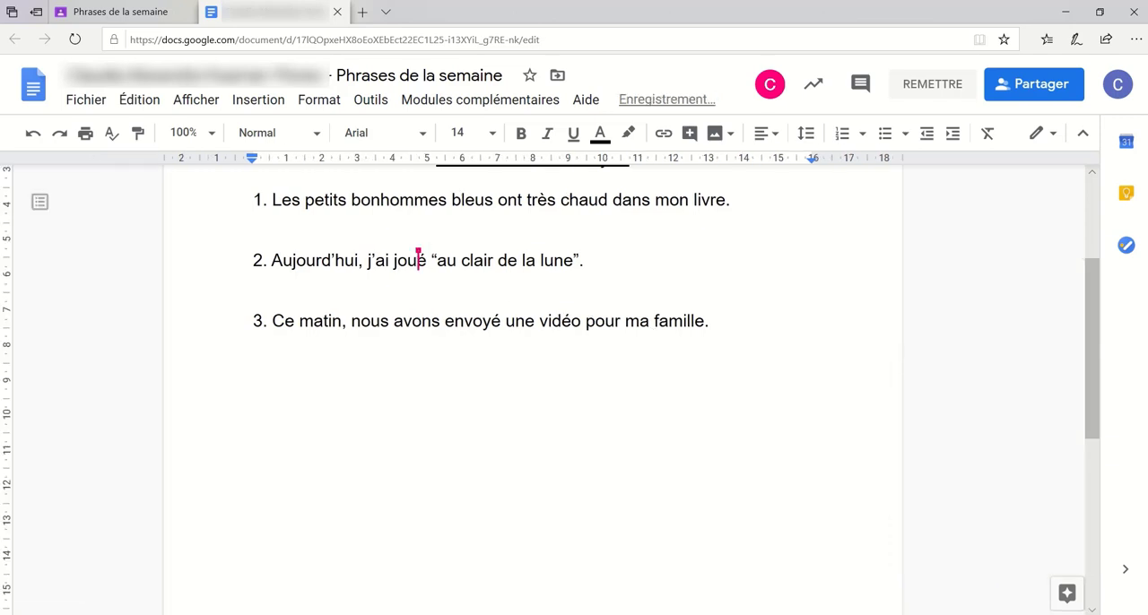
click(386, 578)
scroll(822, 469, up, 2)
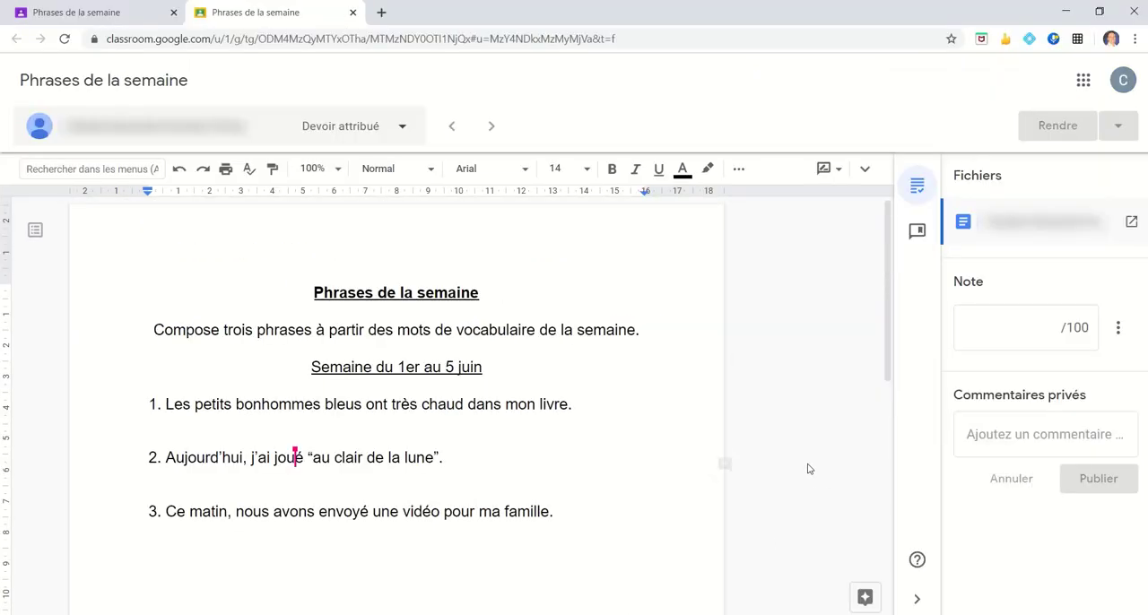